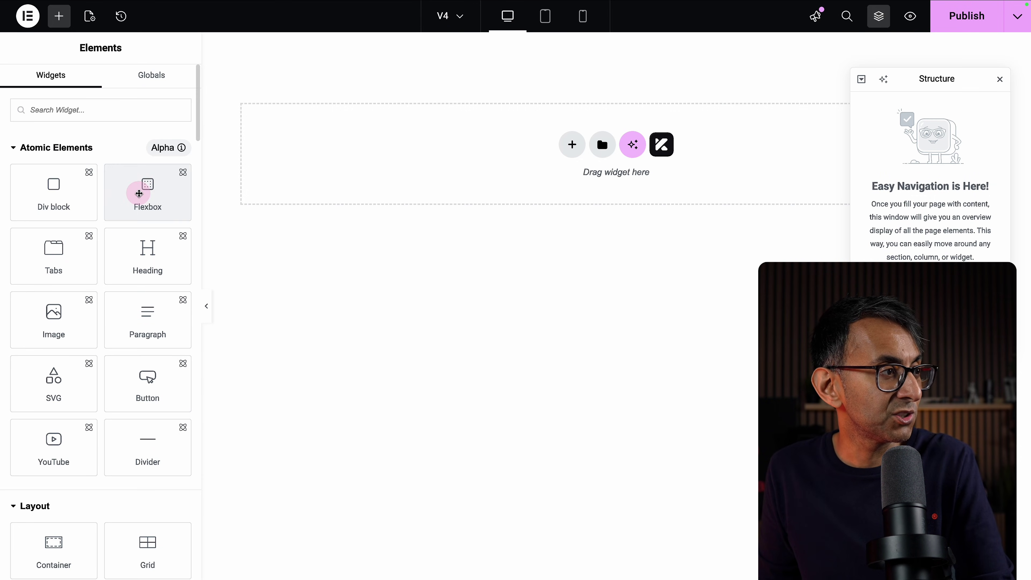
# Add a flexbox to the empty page and drop the heading 'This is a title' into it.
pyautogui.click(138, 196)
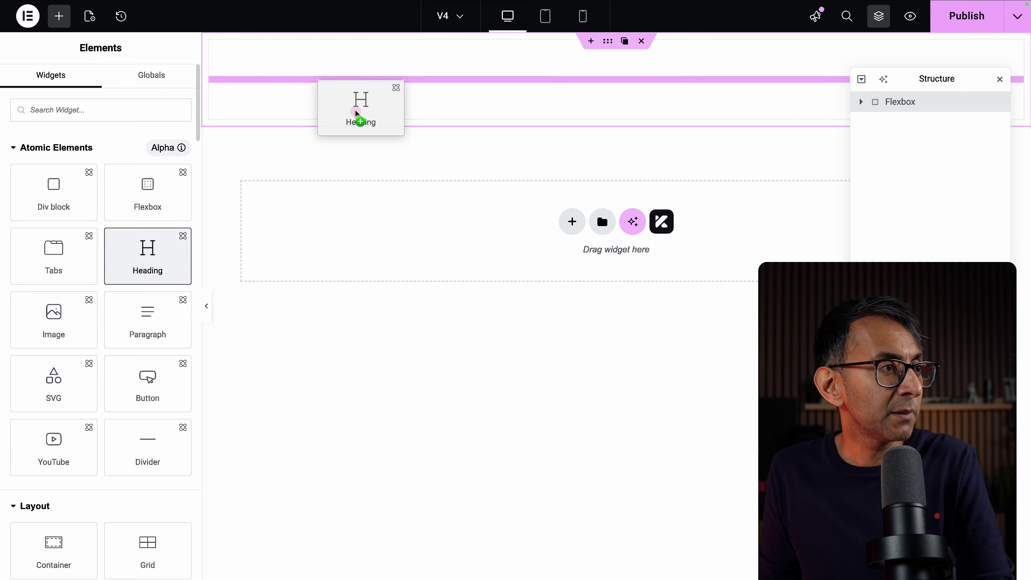
pyautogui.moveTo(359, 105); pyautogui.dragTo(381, 112)
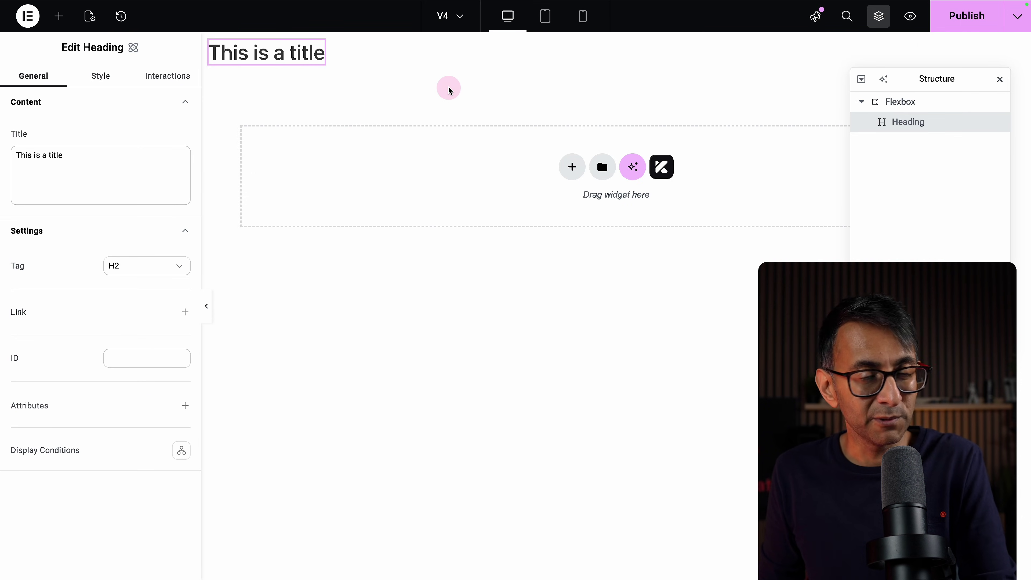
pyautogui.click(167, 79)
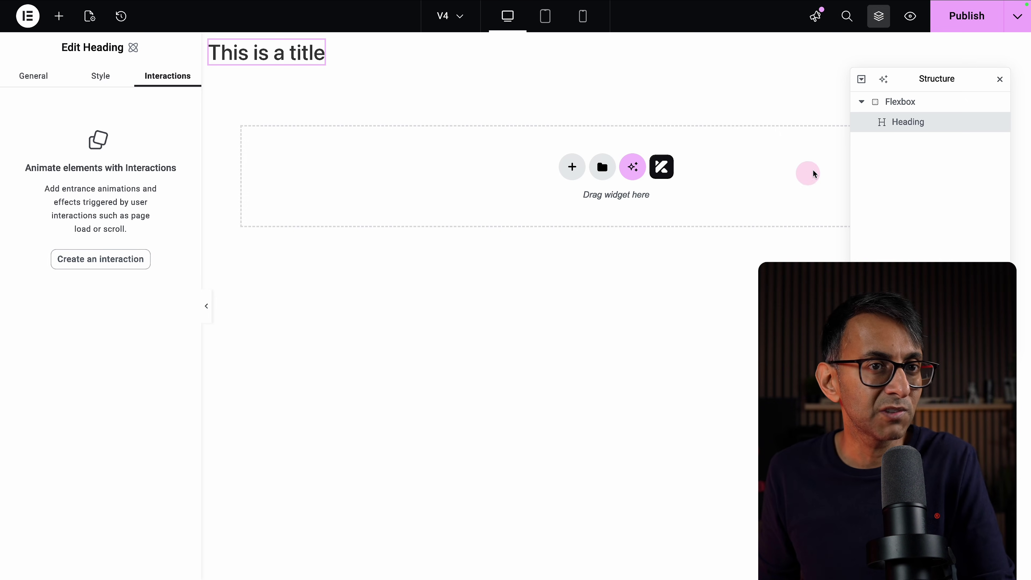
# Set the flexbox height to 600 px.
pyautogui.click(924, 102)
pyautogui.click(185, 197)
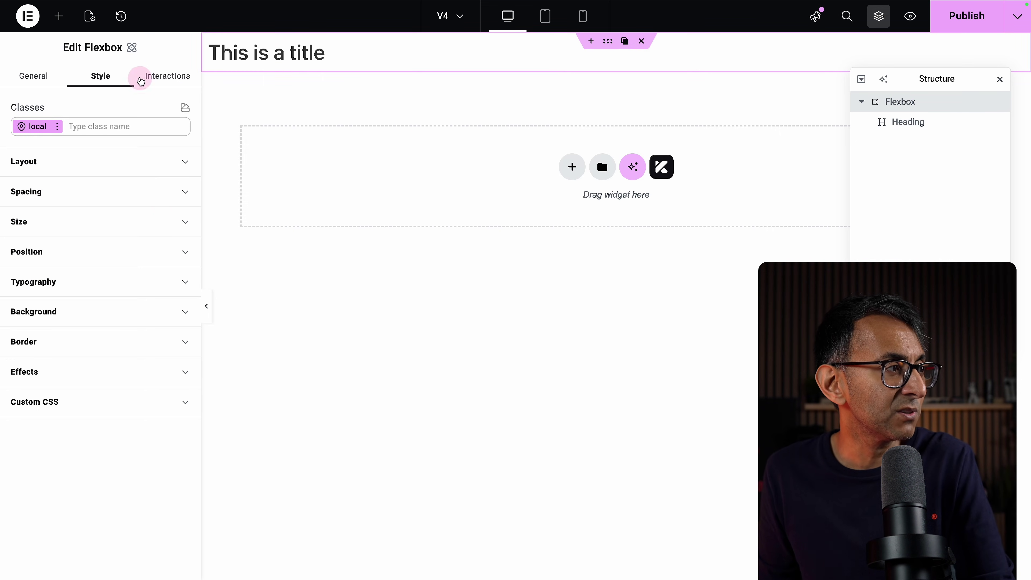
pyautogui.click(138, 221)
pyautogui.click(136, 265)
pyautogui.write('600')
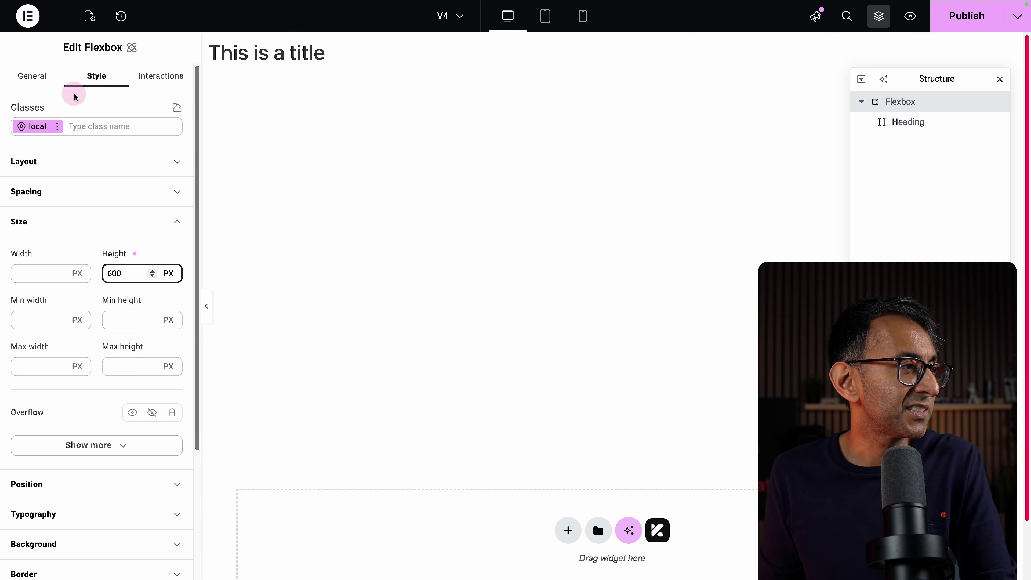
# Centre the heading horizontally and vertically within the flexbox.
pyautogui.click(78, 162)
pyautogui.click(60, 289)
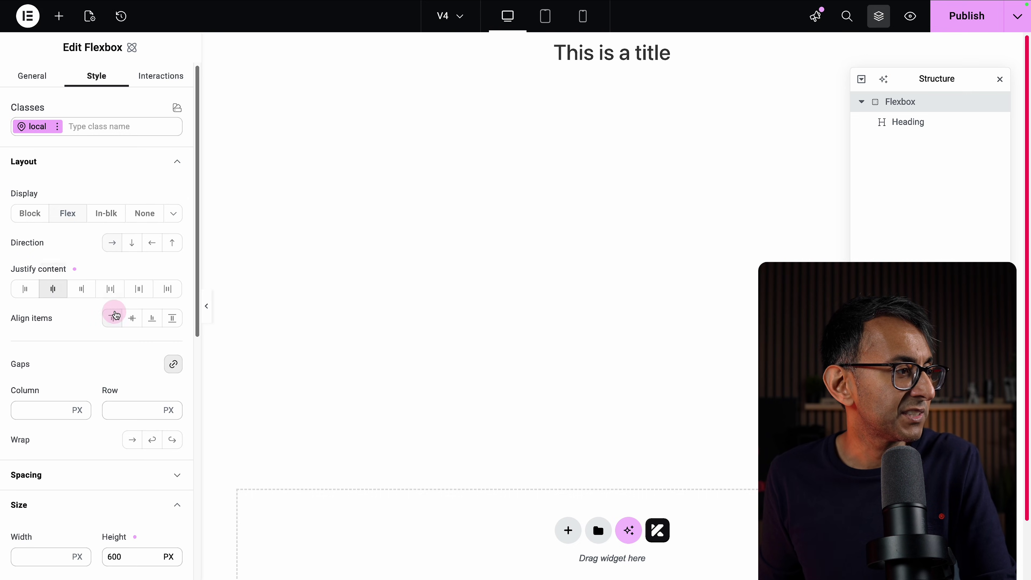
pyautogui.click(132, 318)
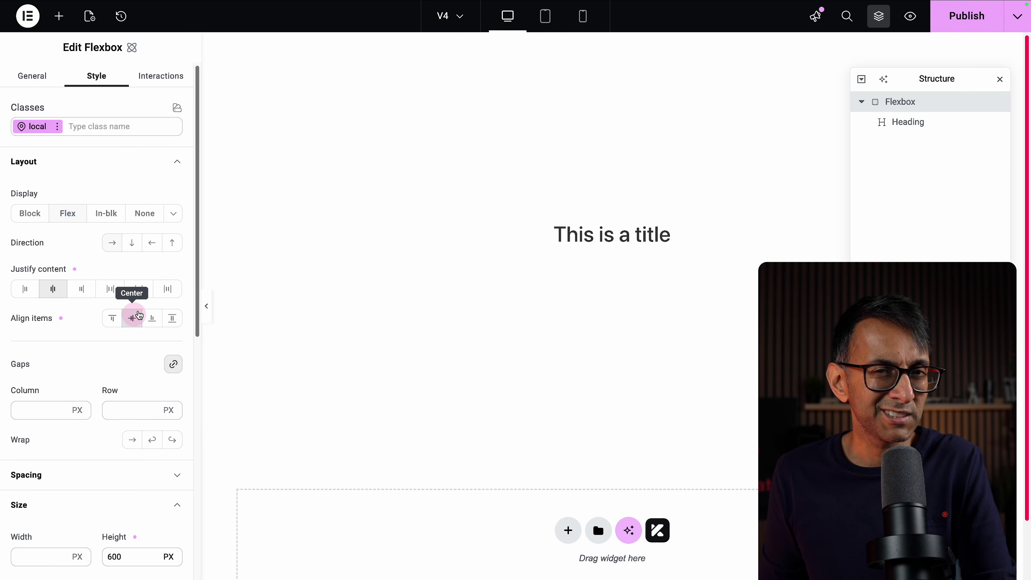
pyautogui.click(895, 122)
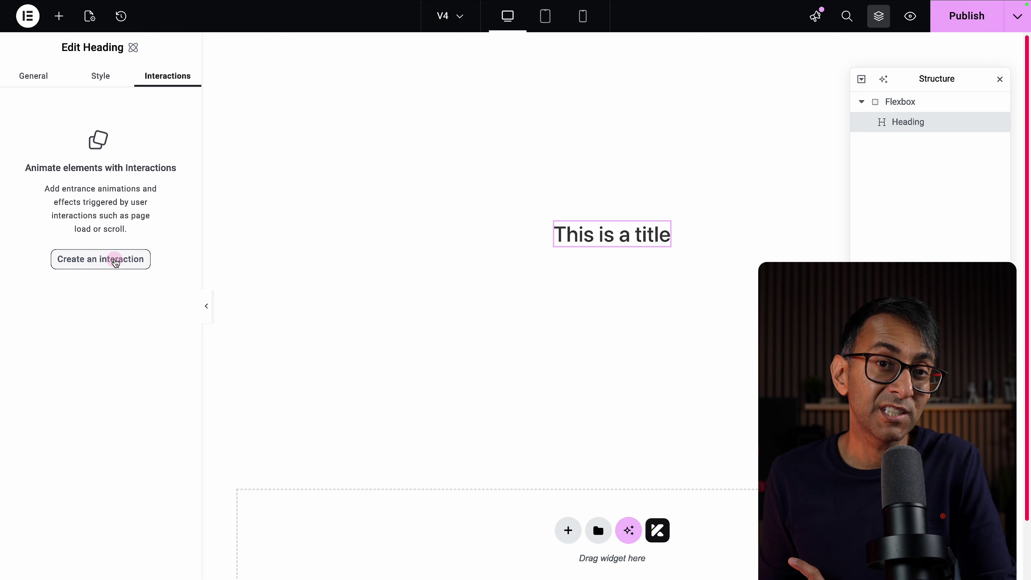
# Add an On page load: Fade In interaction to the heading, then delete it again.
pyautogui.click(115, 260)
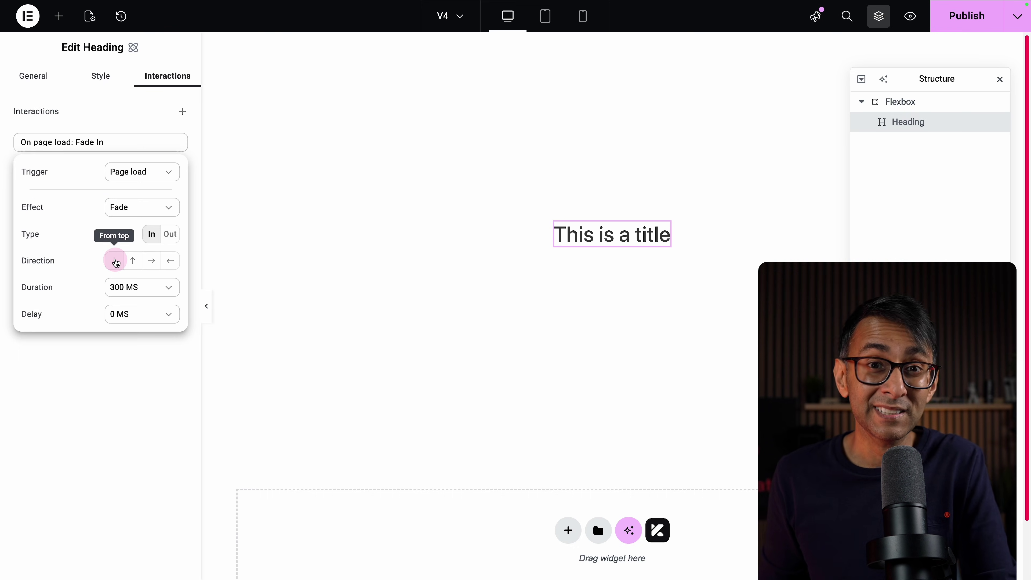
pyautogui.click(124, 141)
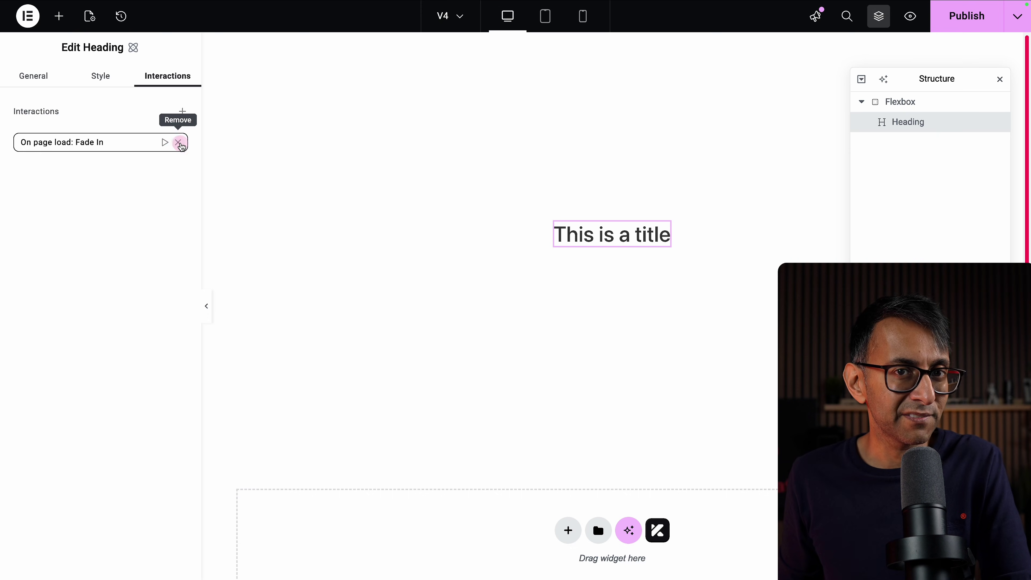
pyautogui.click(179, 143)
# Create a page-load Fade In interaction for the heading, coming from the bottom.
pyautogui.click(120, 259)
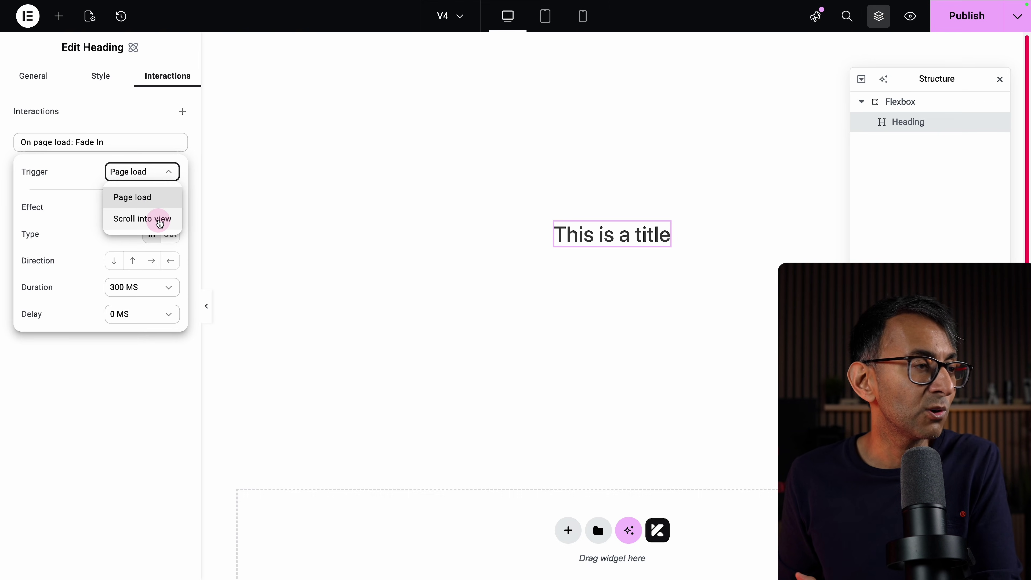
pyautogui.click(146, 208)
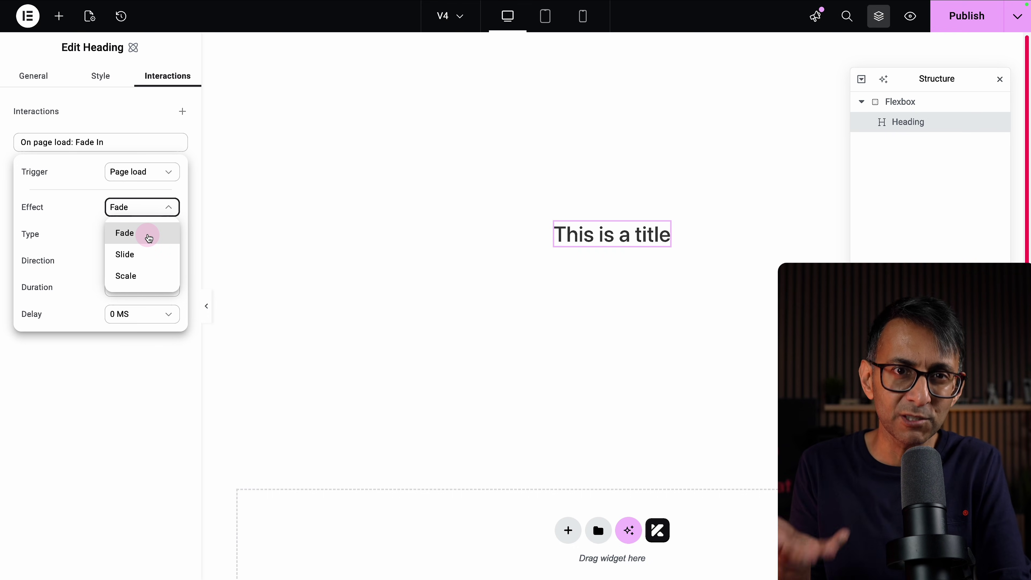
pyautogui.click(149, 238)
pyautogui.click(170, 234)
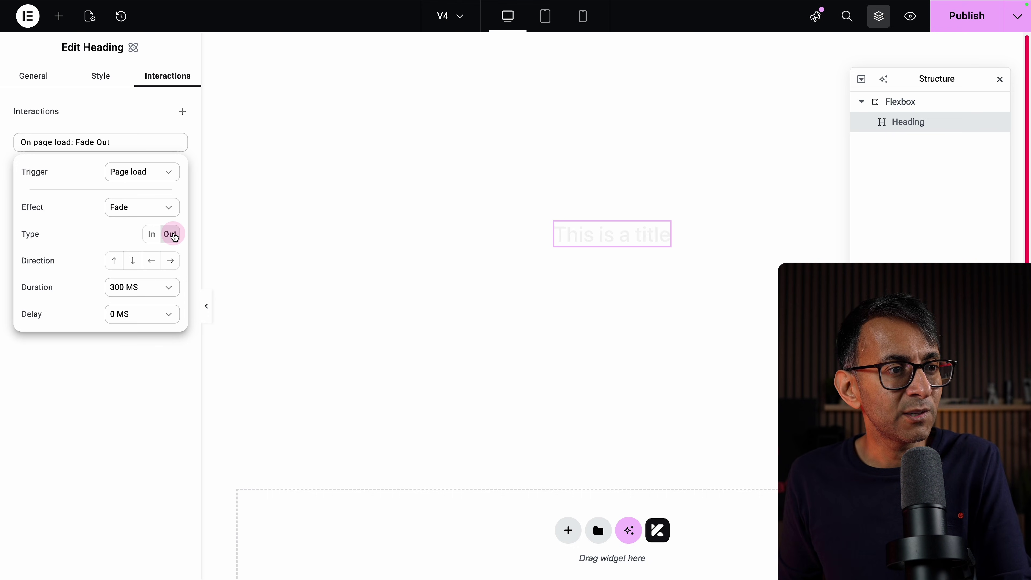
pyautogui.click(152, 234)
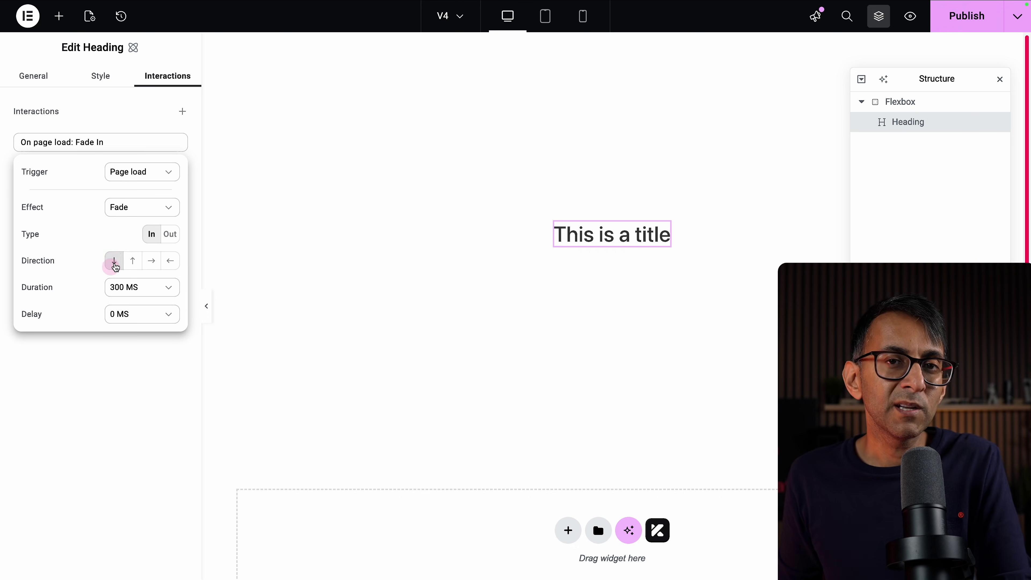
pyautogui.click(128, 262)
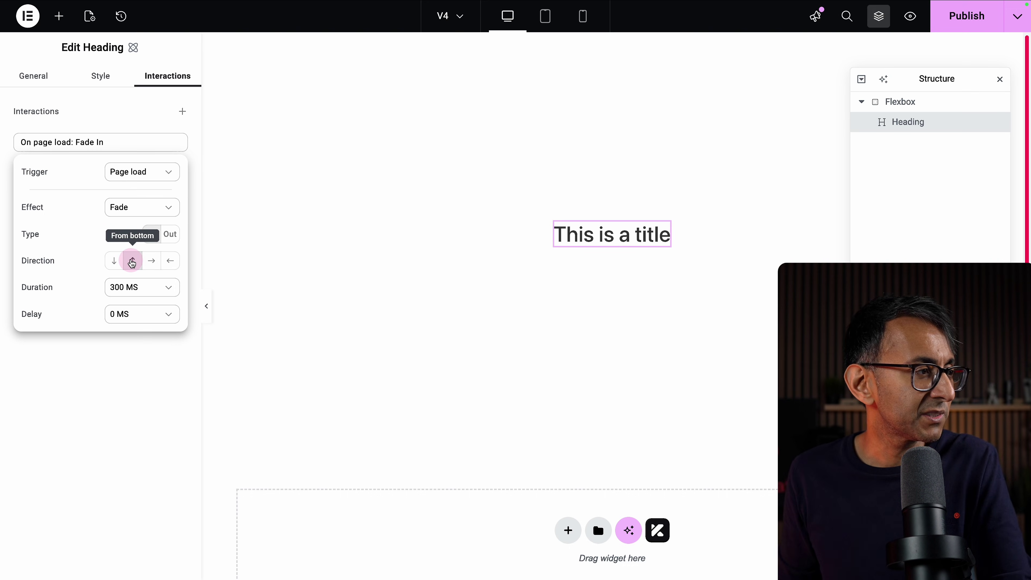
pyautogui.click(120, 261)
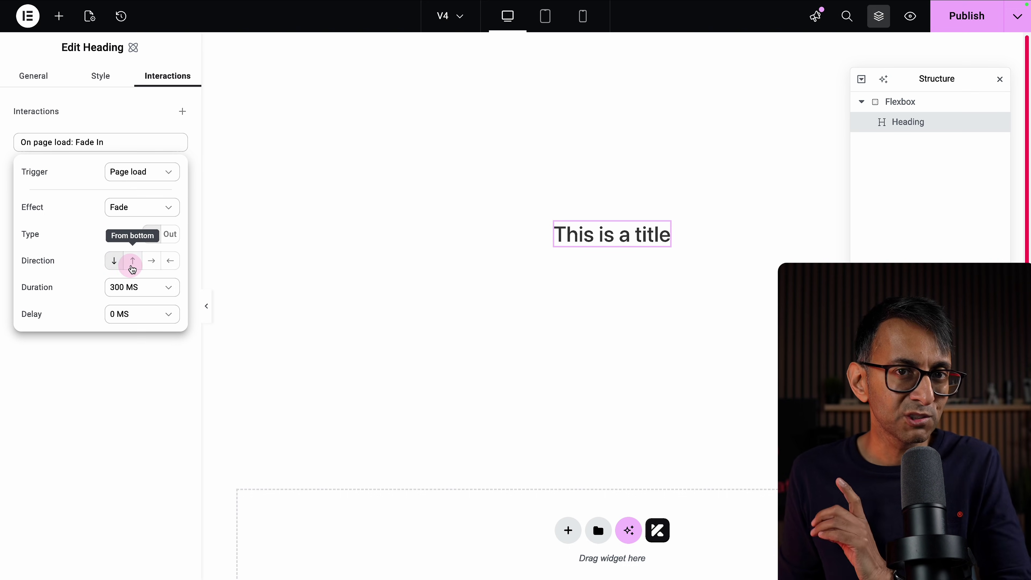
pyautogui.click(133, 262)
pyautogui.click(135, 264)
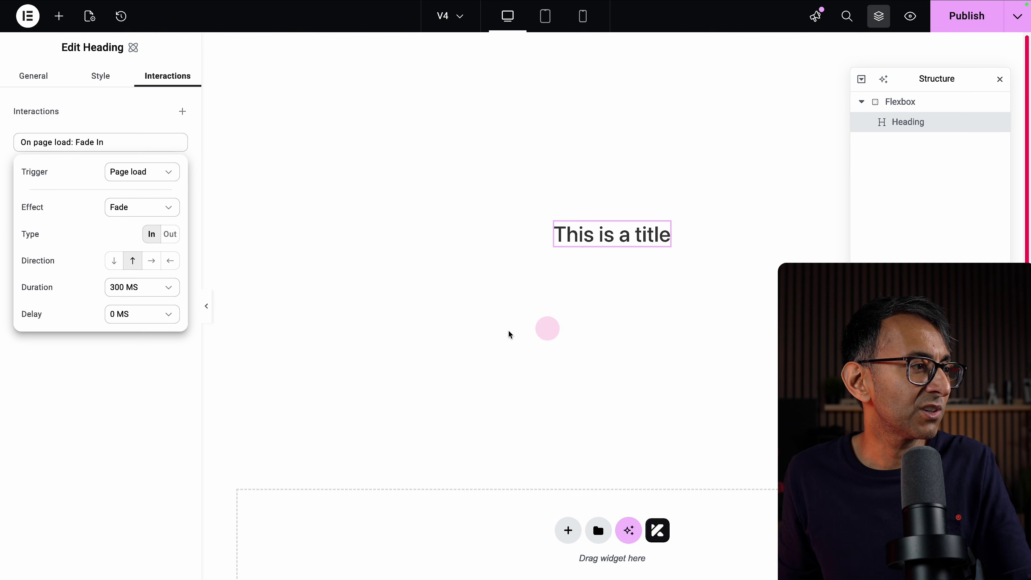
# Set the fade's duration to 1000 MS and its delay to 200 MS.
pyautogui.click(131, 289)
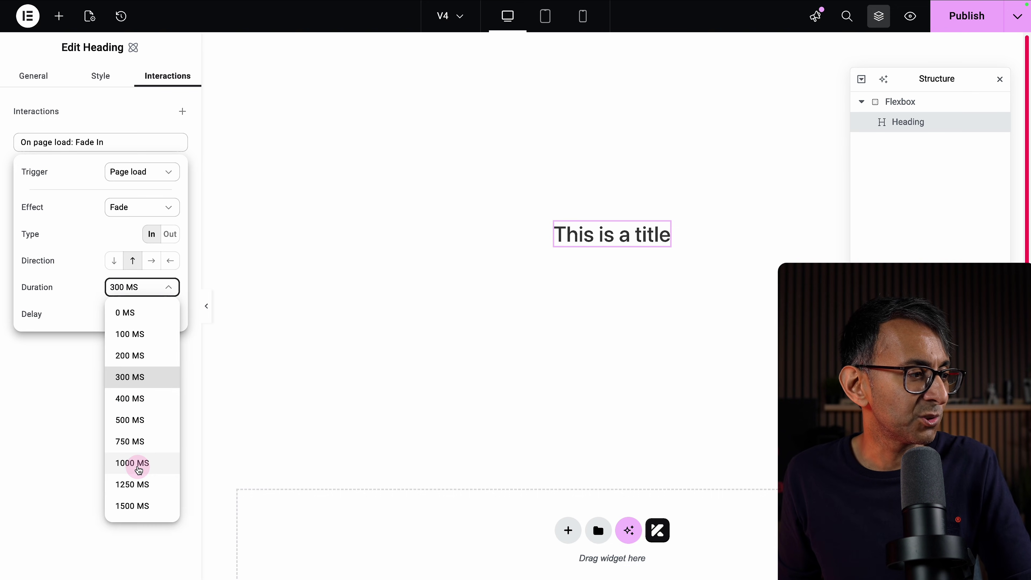
pyautogui.click(138, 466)
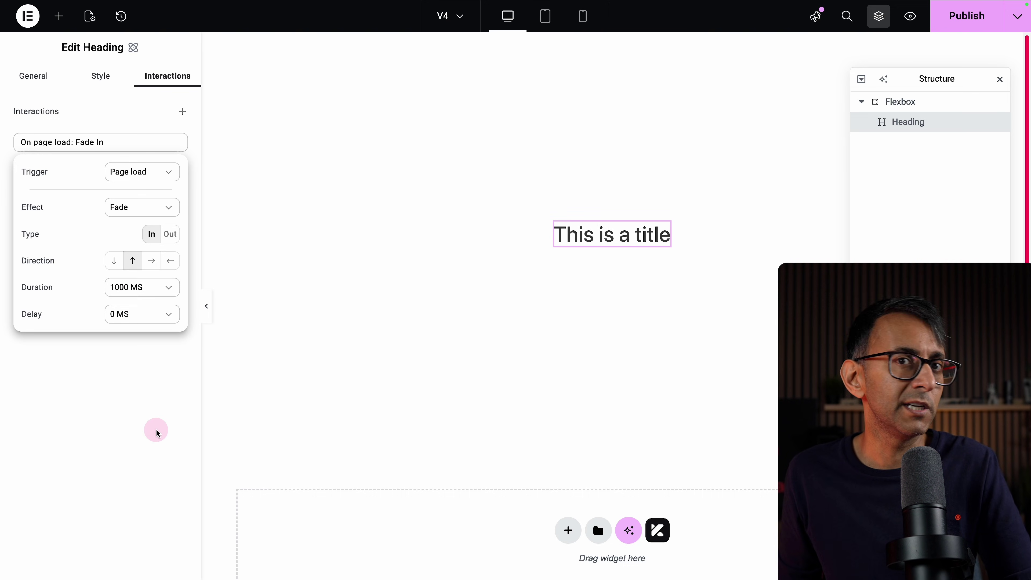
pyautogui.click(161, 314)
pyautogui.click(140, 383)
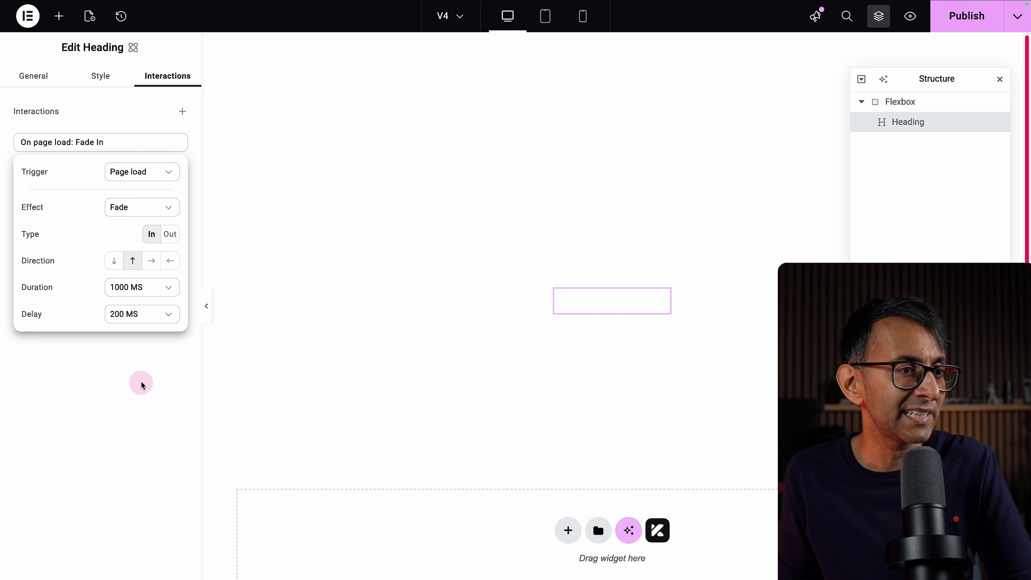
# Duplicate the flexbox and its heading twice, making three stacked sections.
pyautogui.rightClick(877, 102)
pyautogui.click(893, 143)
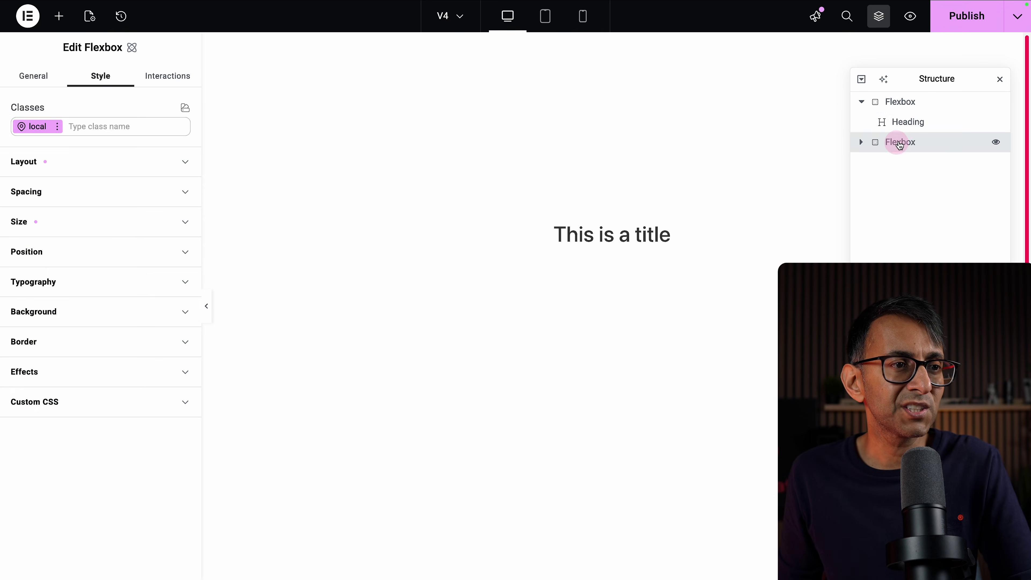
pyautogui.rightClick(905, 114)
pyautogui.click(904, 145)
pyautogui.scroll(-3, 704, 306)
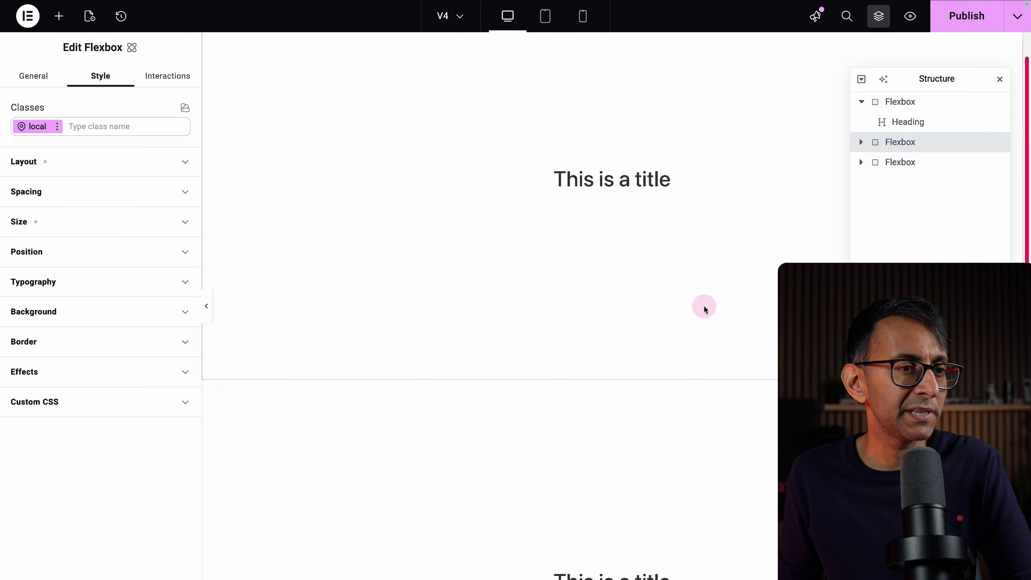
# Change the second heading's interaction to Scroll into view: Fade Out and publish.
pyautogui.click(596, 139)
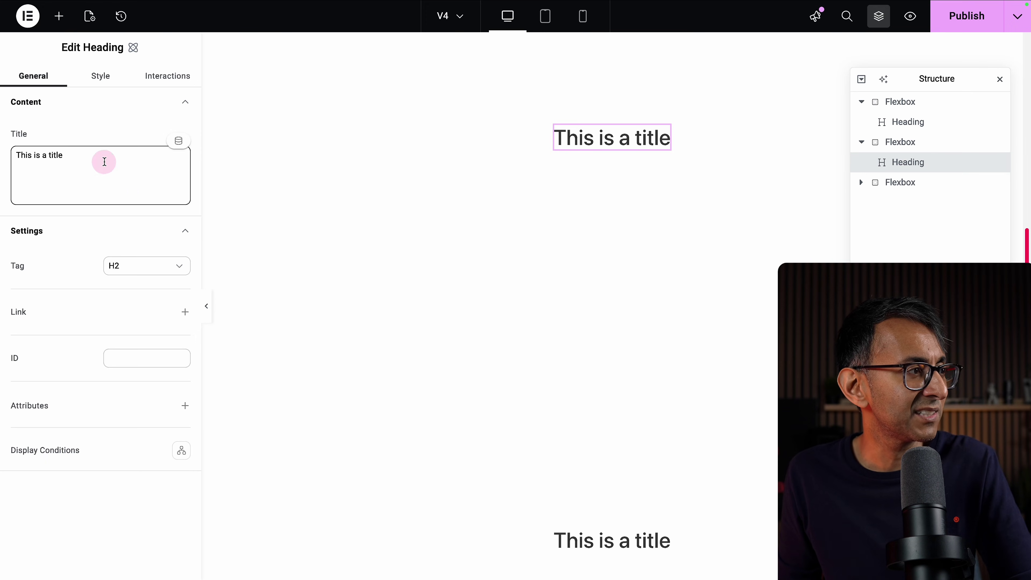
pyautogui.click(167, 77)
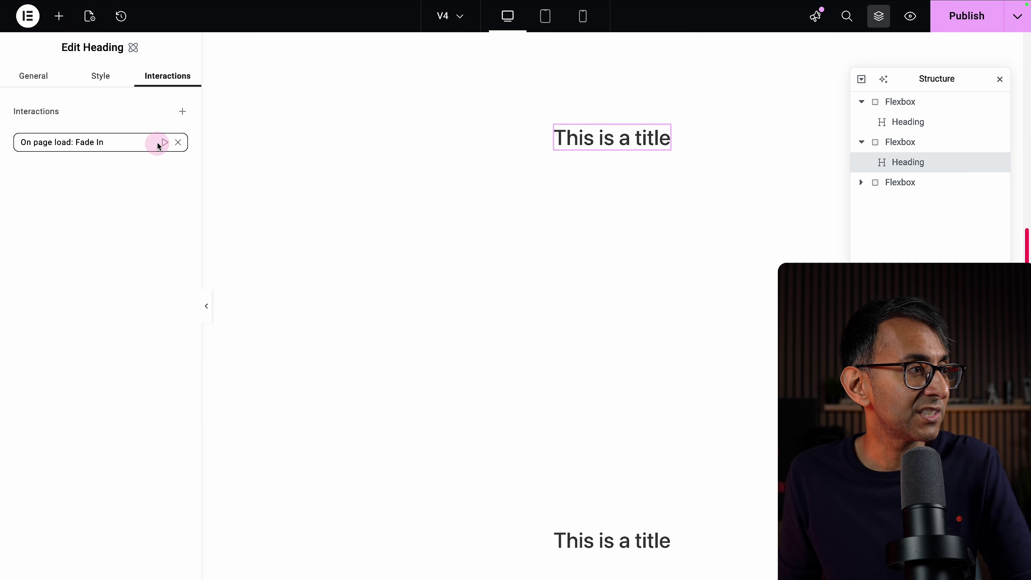
pyautogui.click(117, 147)
pyautogui.click(149, 171)
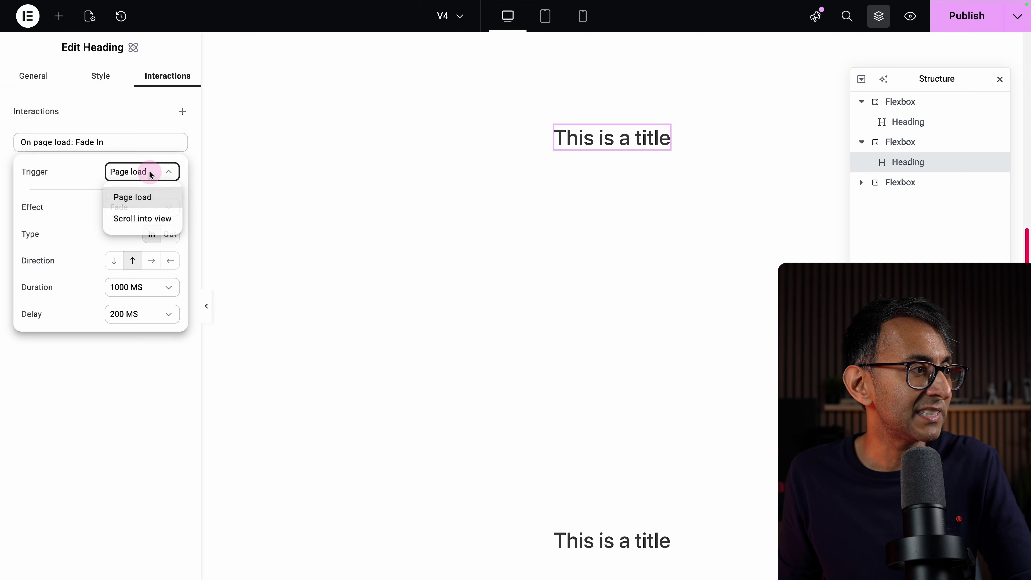
pyautogui.click(153, 219)
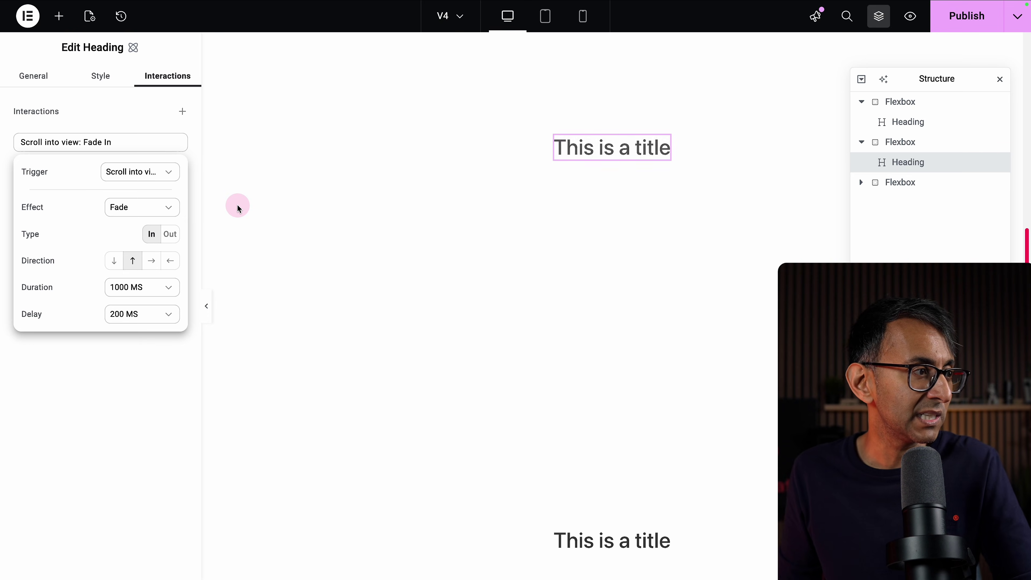
pyautogui.click(174, 236)
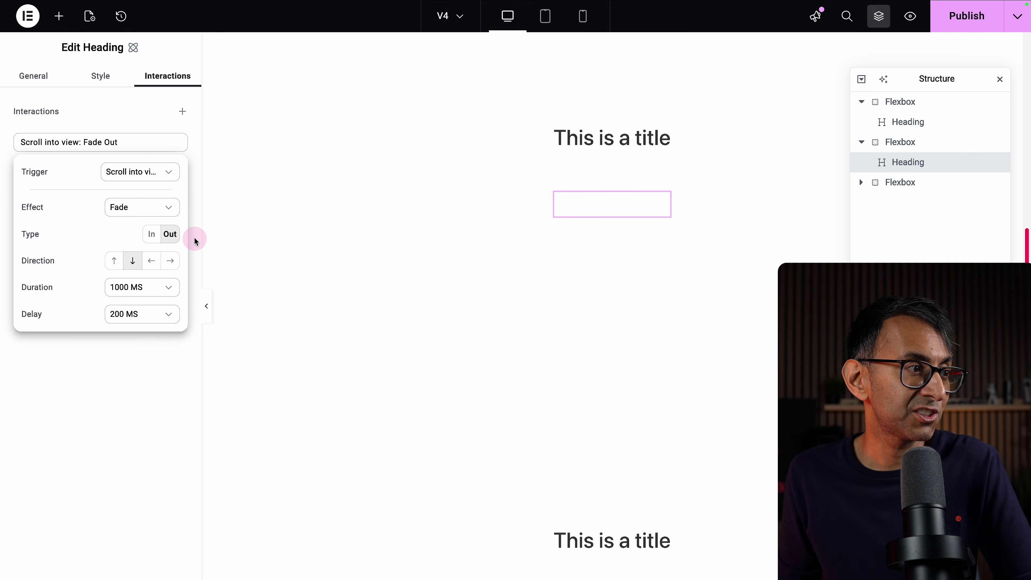
pyautogui.click(966, 16)
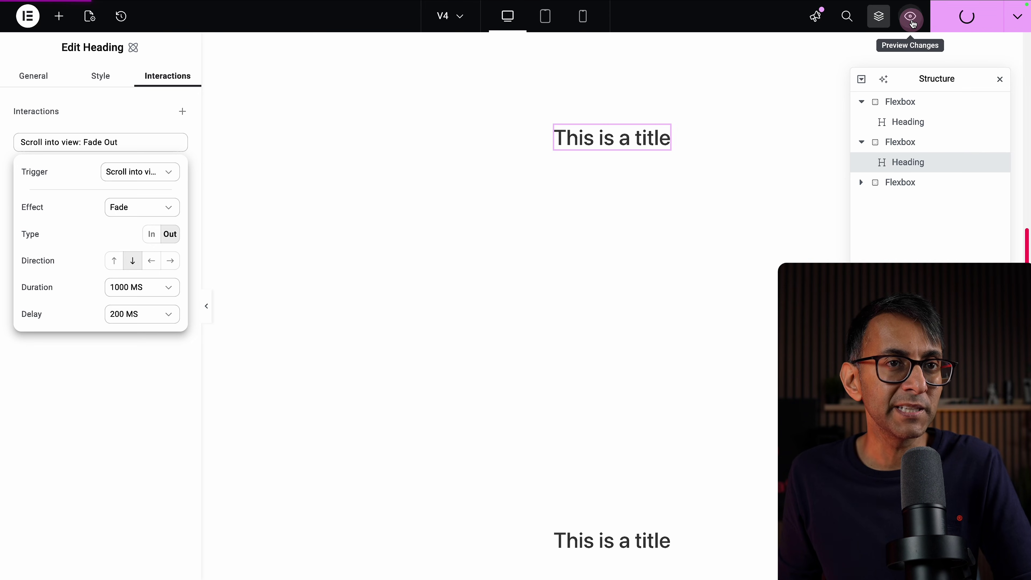
# Preview the live page and scroll up and down to watch the titles fade.
pyautogui.click(911, 17)
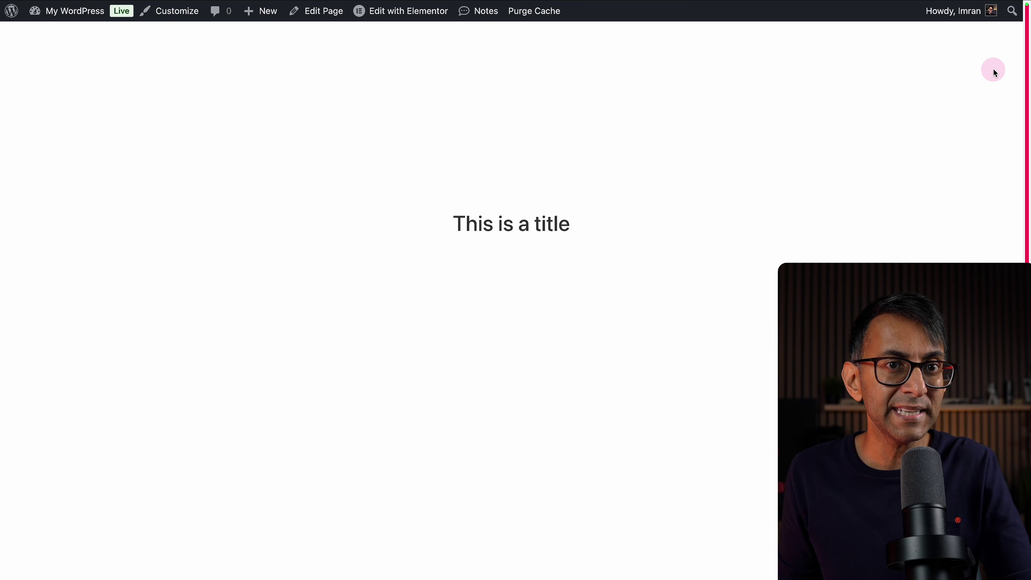
pyautogui.moveTo(1026, 48); pyautogui.dragTo(1026, 224)
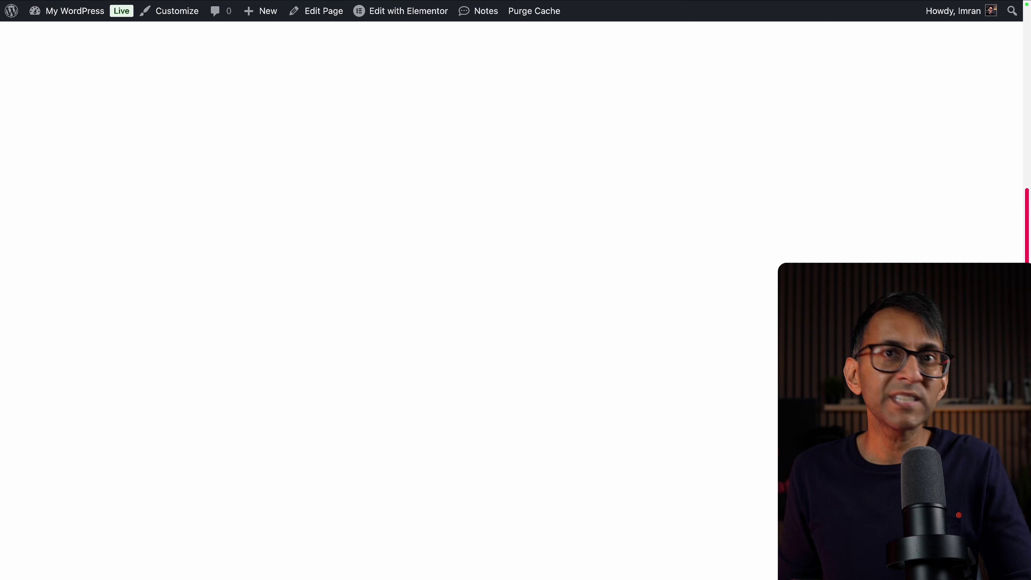
pyautogui.scroll(10, 515, 284)
pyautogui.scroll(-10, 515, 284)
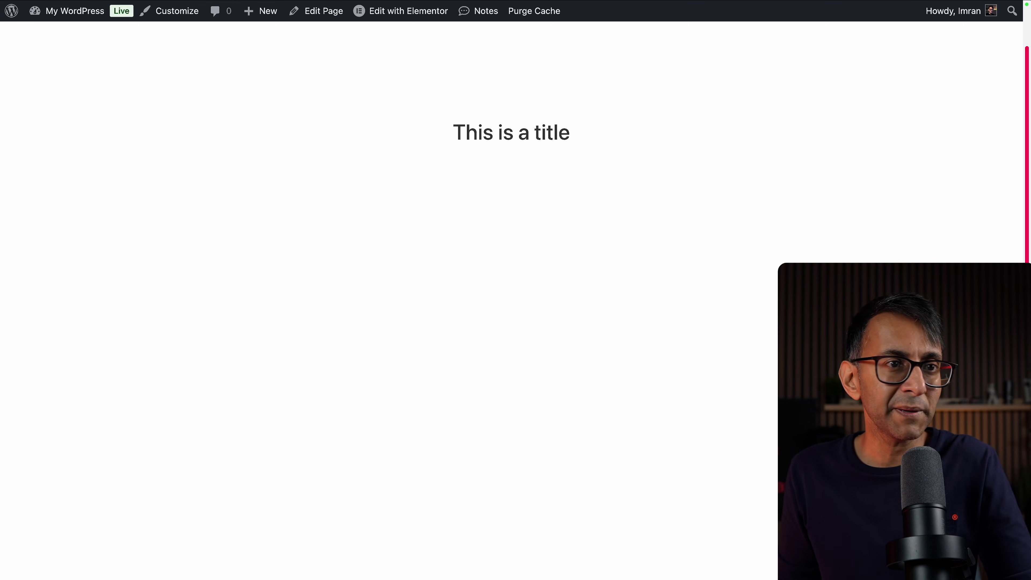
pyautogui.scroll(10, 515, 284)
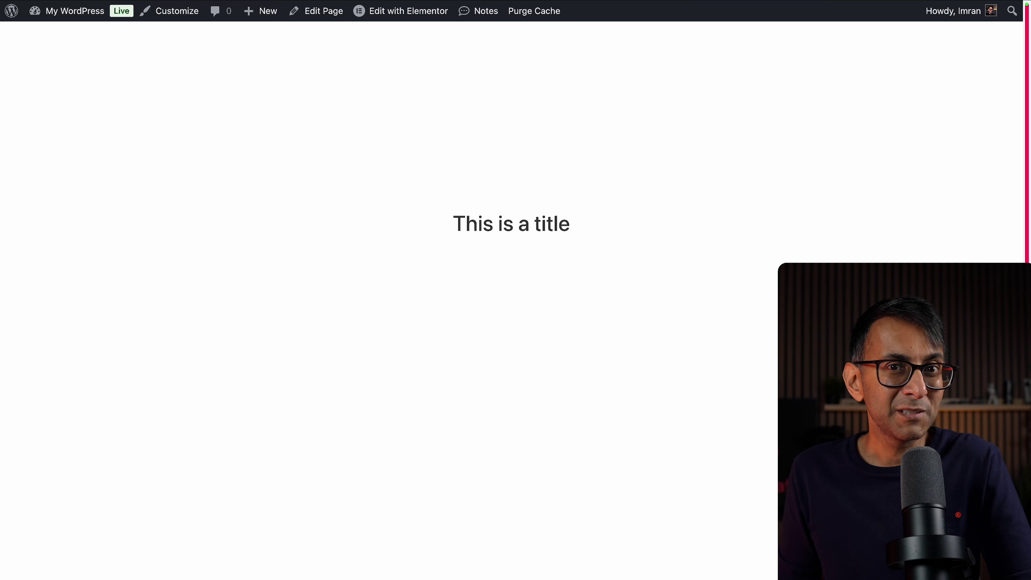
pyautogui.scroll(-10, 515, 284)
pyautogui.scroll(10, 516, 284)
pyautogui.scroll(-10, 515, 285)
pyautogui.scroll(10, 515, 285)
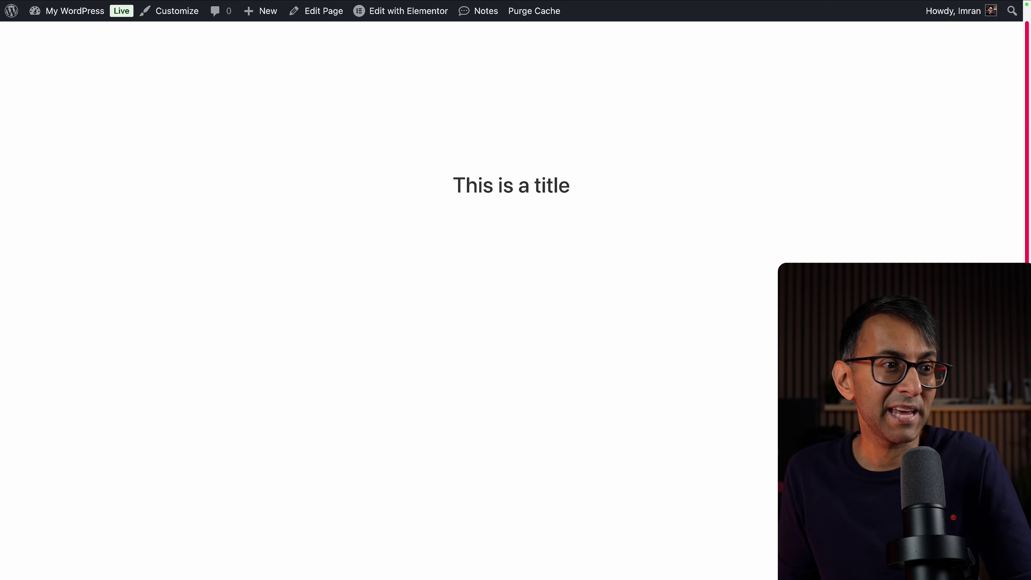
pyautogui.scroll(-10, 516, 285)
pyautogui.scroll(10, 515, 285)
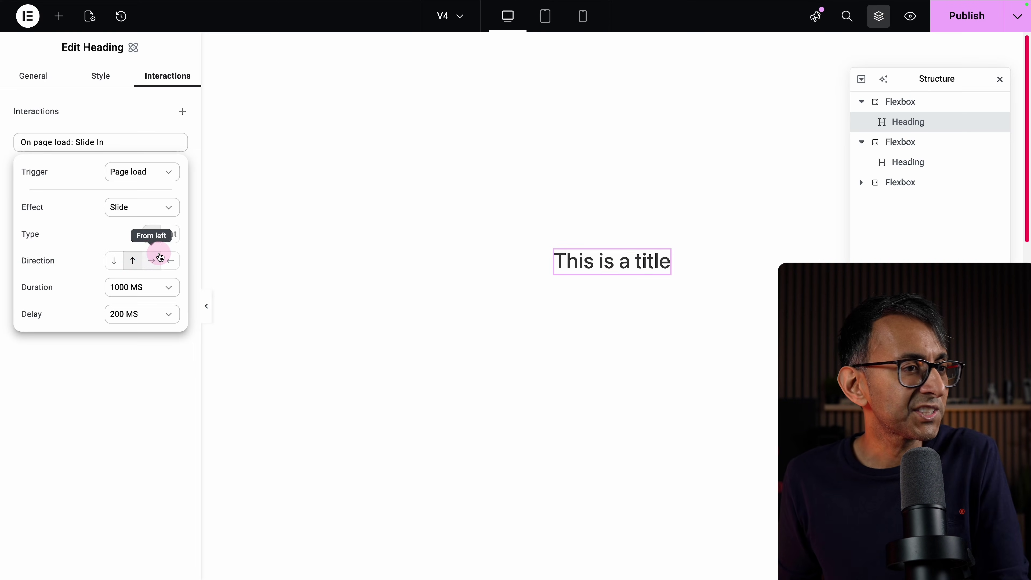
# Make the first title's Slide In come from the left, then play the preview.
pyautogui.click(133, 260)
pyautogui.click(150, 261)
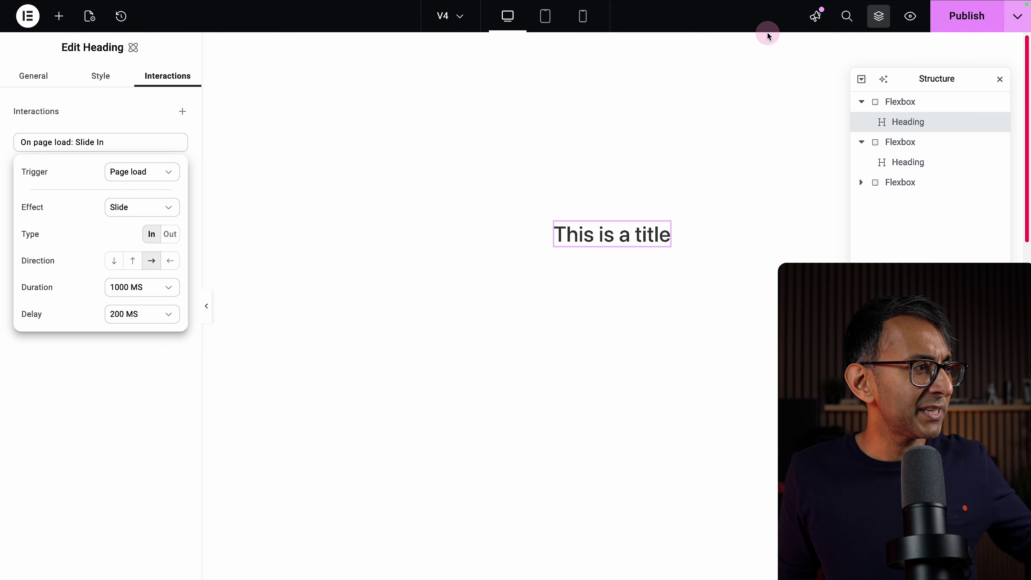
pyautogui.click(130, 147)
pyautogui.click(162, 142)
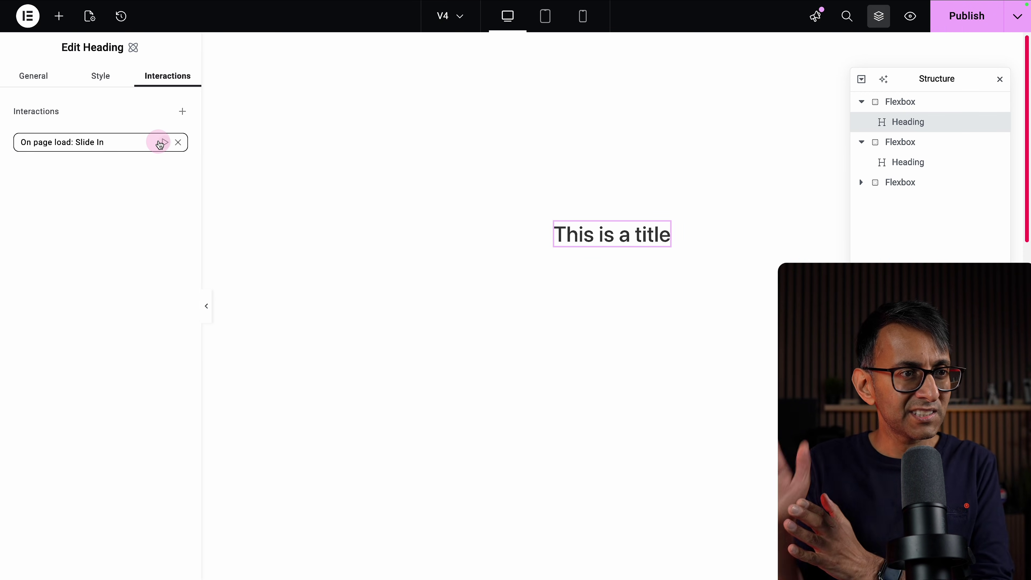
# Set the first flexbox's Justify content to Start, moving the title to the left edge.
pyautogui.click(926, 106)
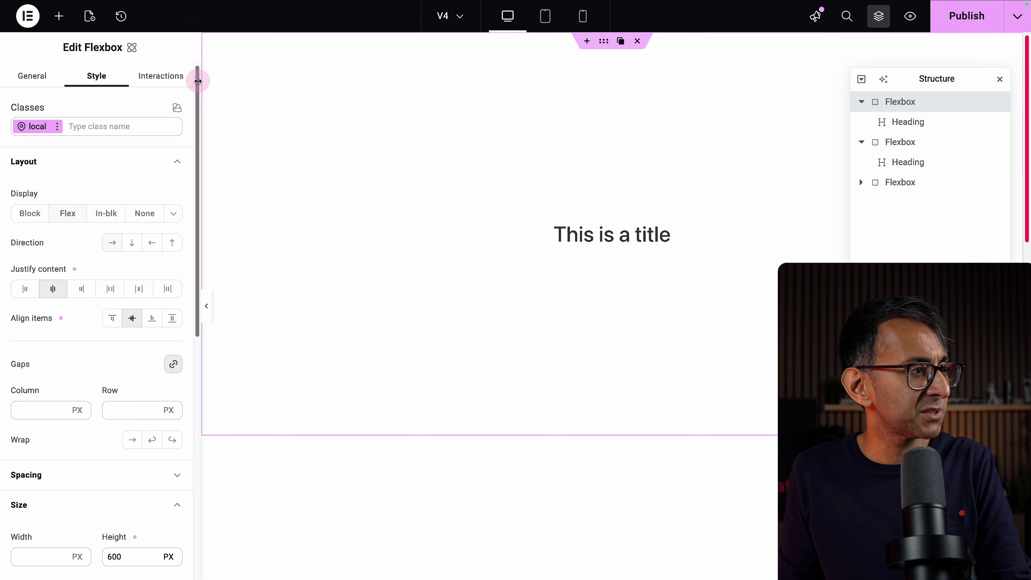
pyautogui.click(164, 142)
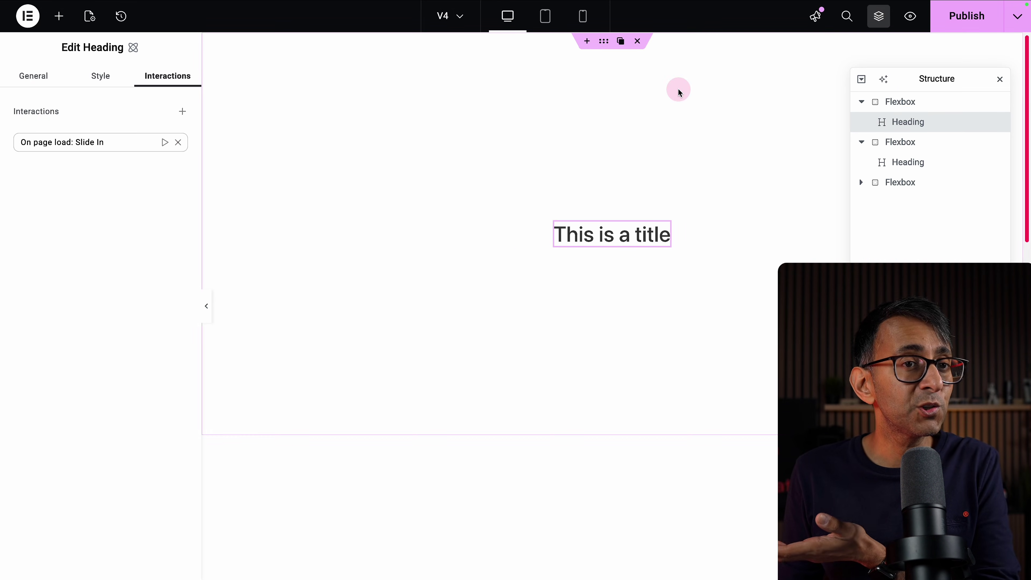
pyautogui.click(904, 103)
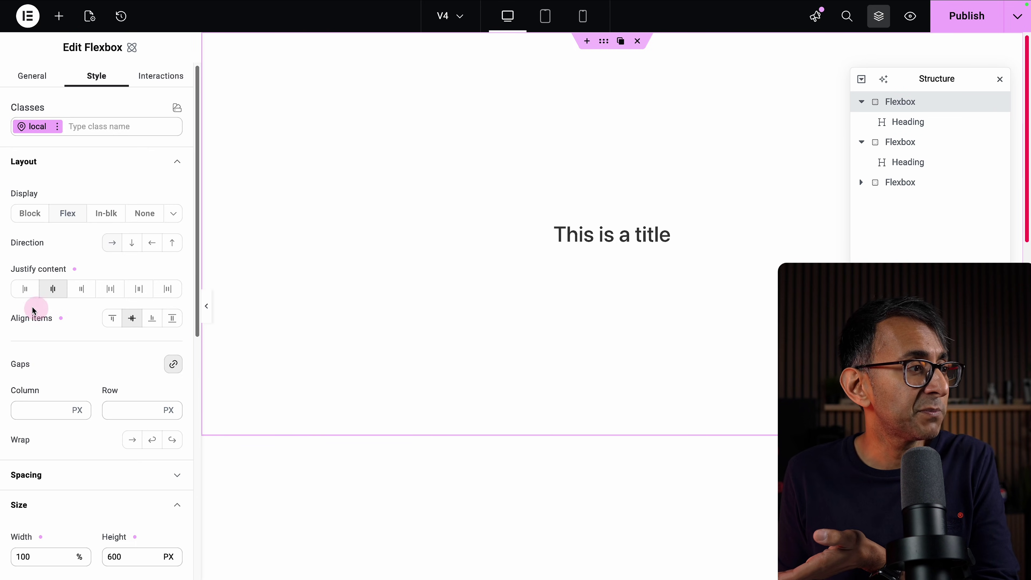
pyautogui.click(25, 289)
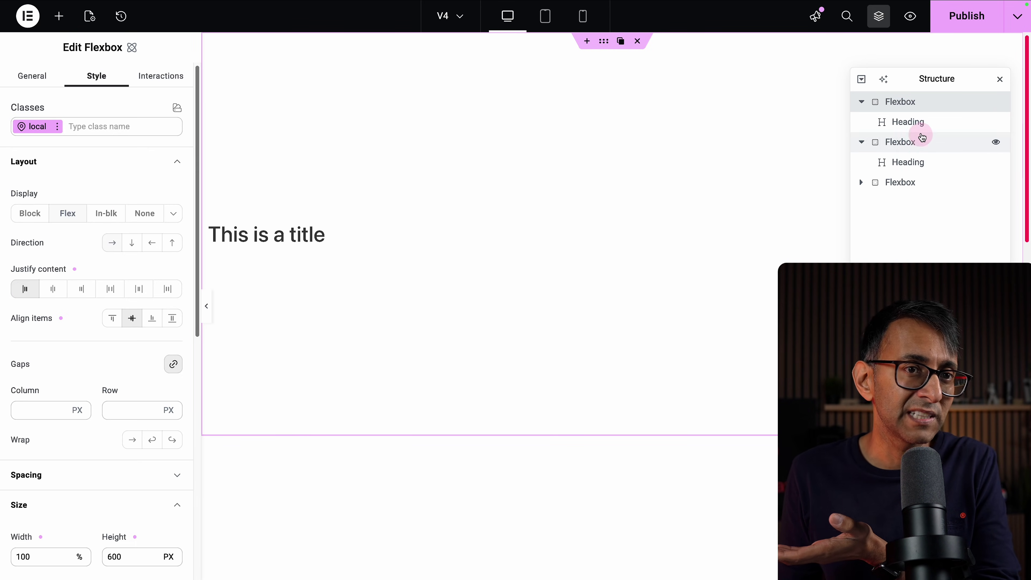
# Replay the first title's slide-in-from-left animation to check it.
pyautogui.click(909, 121)
pyautogui.click(164, 142)
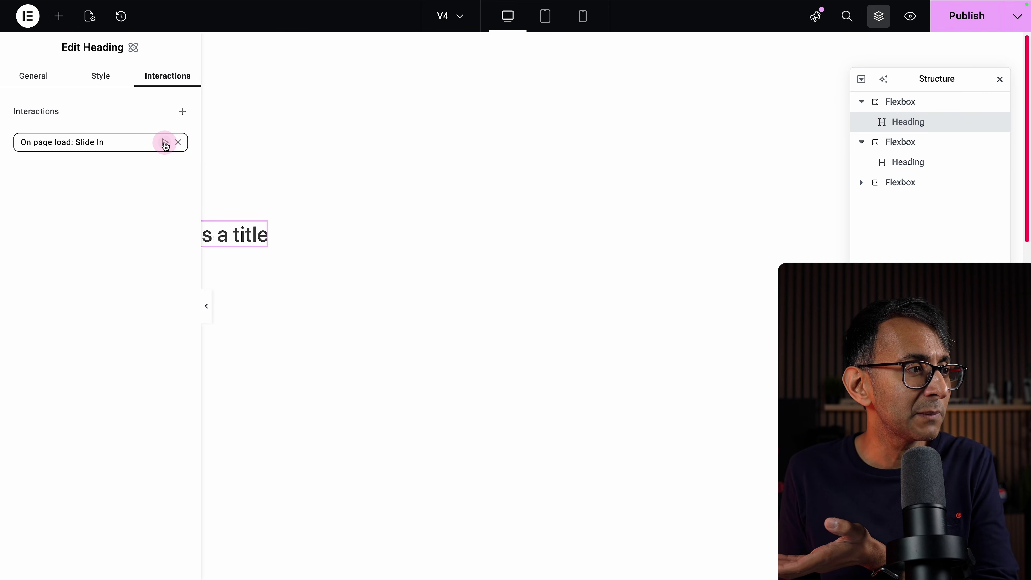
pyautogui.click(165, 142)
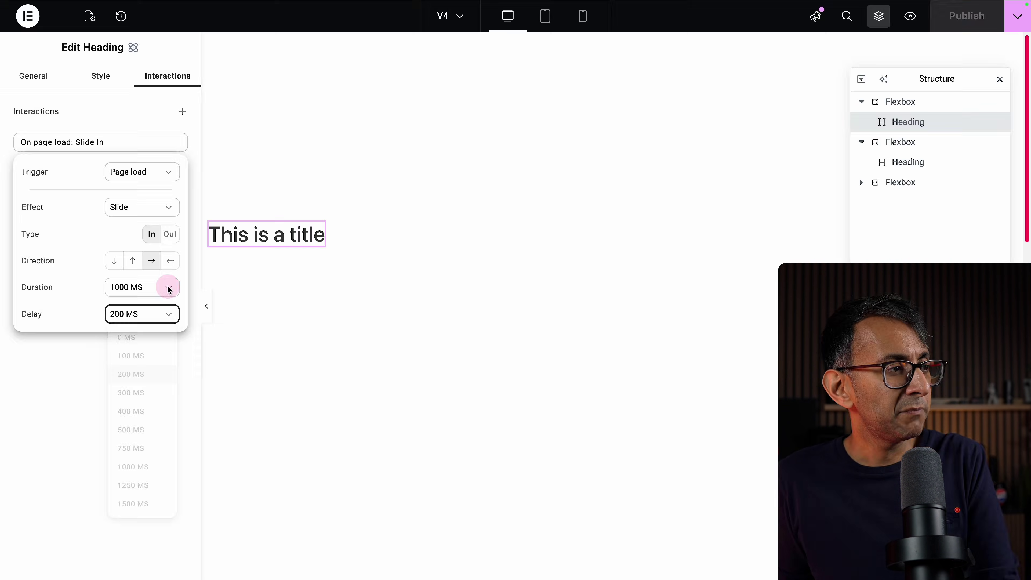
pyautogui.click(165, 286)
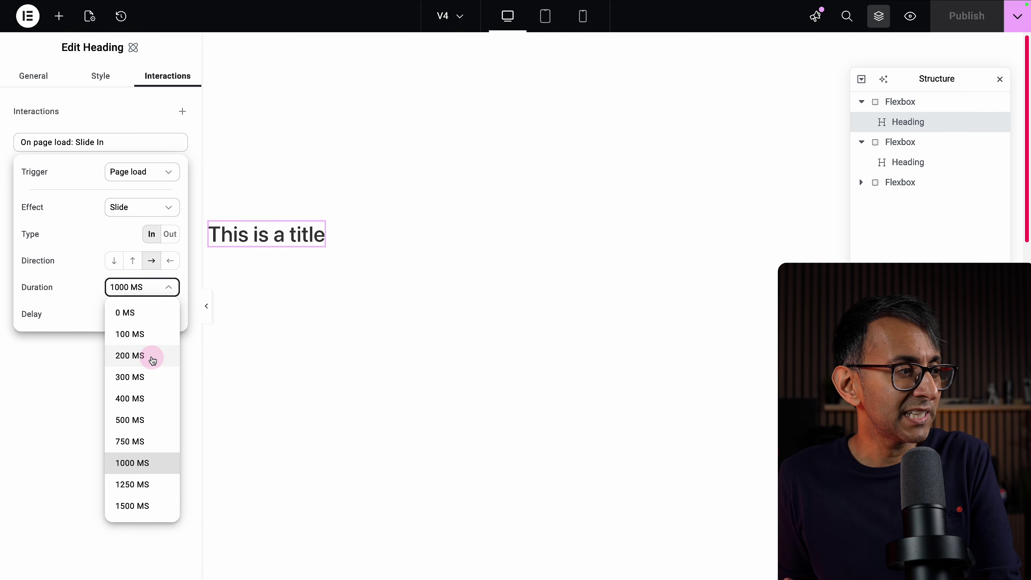
# Set the first title's animation duration to 200 MS.
pyautogui.click(148, 356)
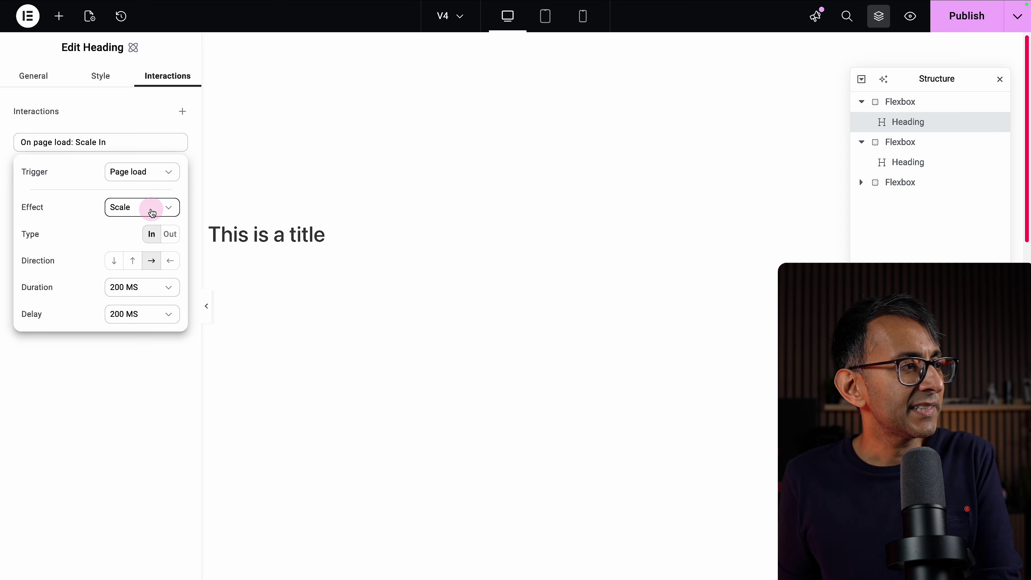
# Set the Scale In direction to upward, replay it, and confirm the effect stays Scale.
pyautogui.click(137, 257)
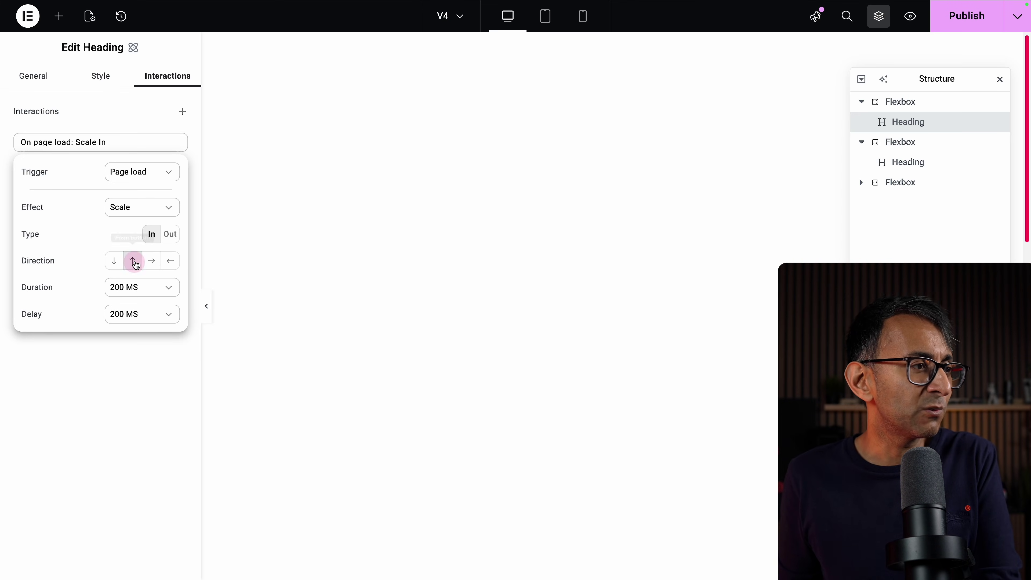
pyautogui.click(120, 108)
pyautogui.click(164, 142)
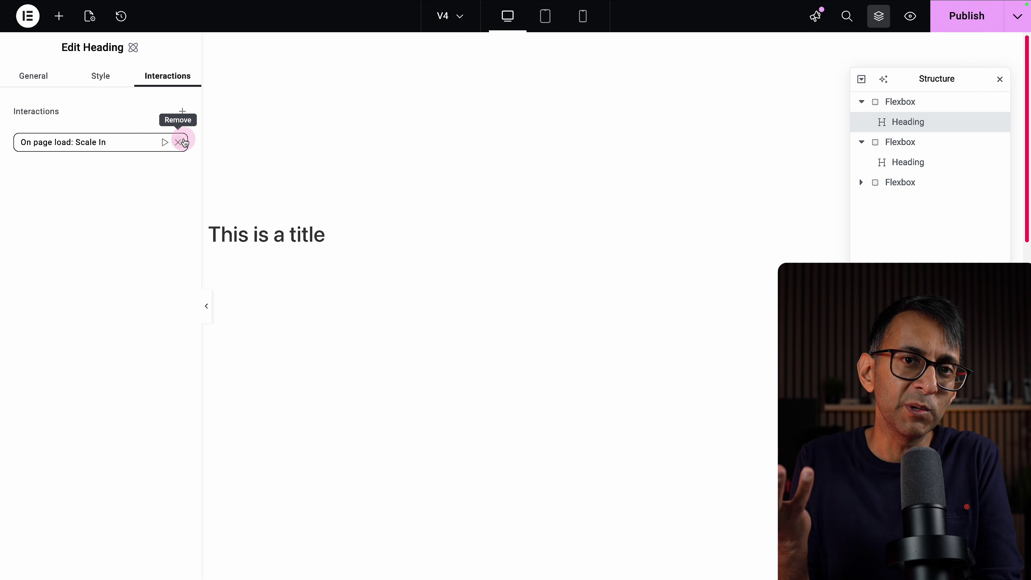
pyautogui.click(173, 146)
pyautogui.click(149, 209)
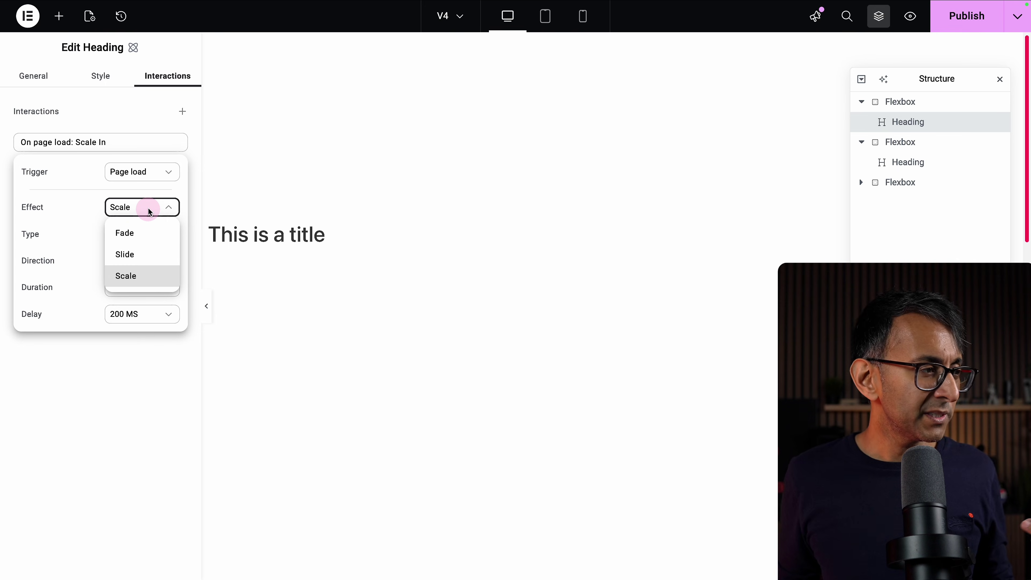
pyautogui.click(150, 210)
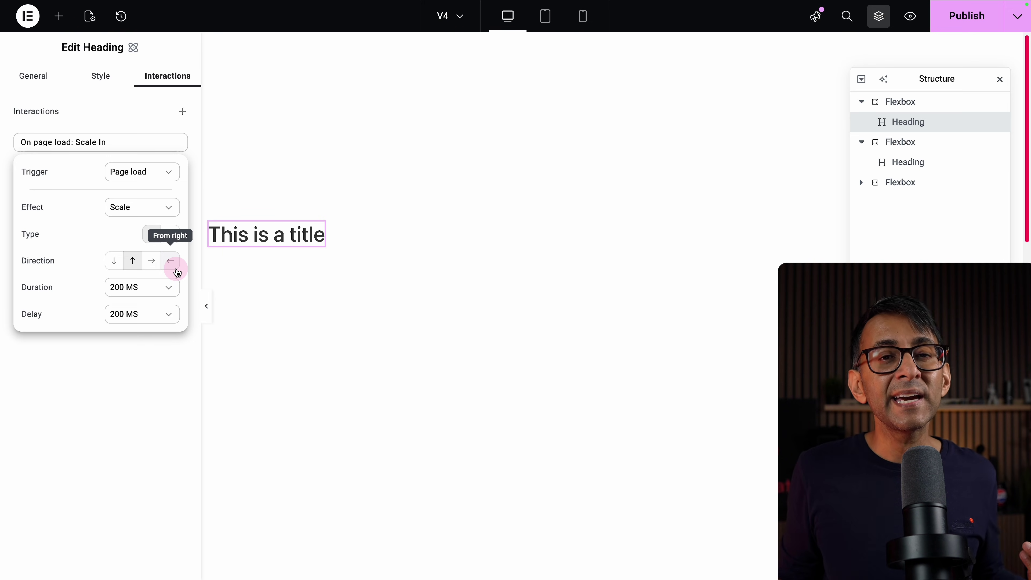
# Close the interaction popover by clicking on the canvas.
pyautogui.click(347, 315)
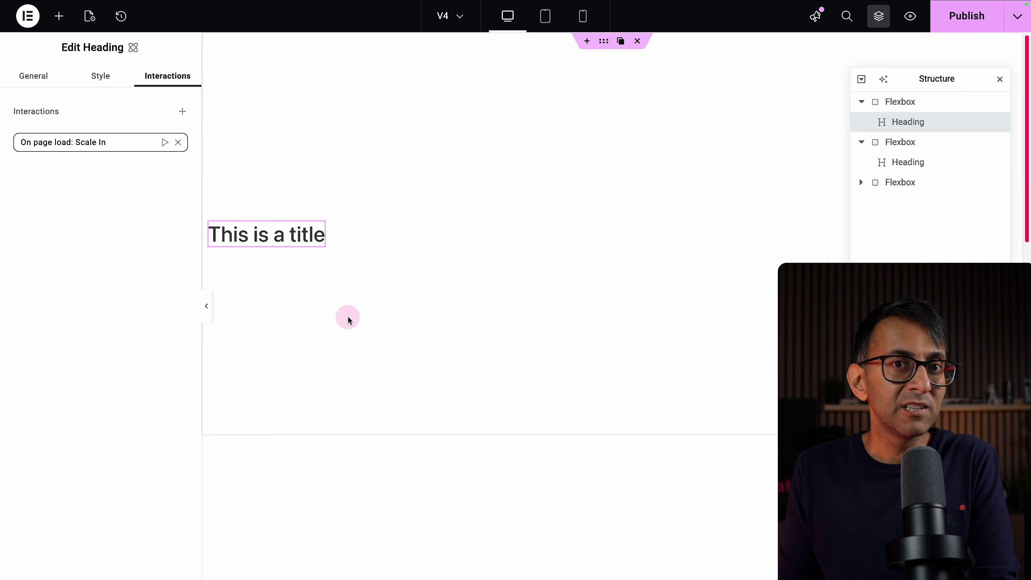